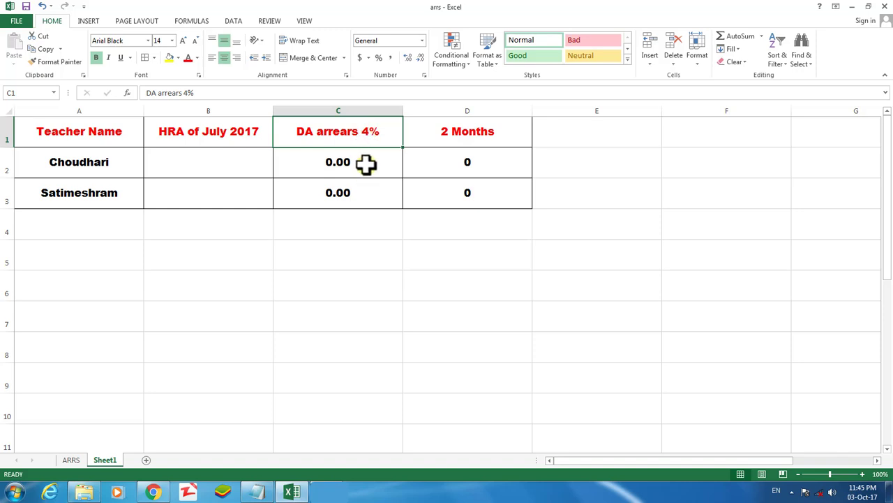
- Rewrite the first teacher's DA arrears formula in C2 as =ROUND(B2*0.4,0)
click(364, 163)
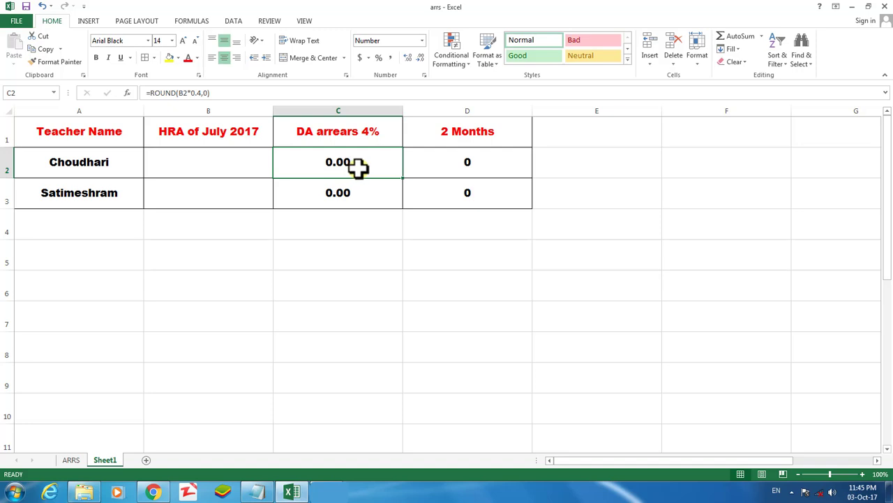
click(295, 89)
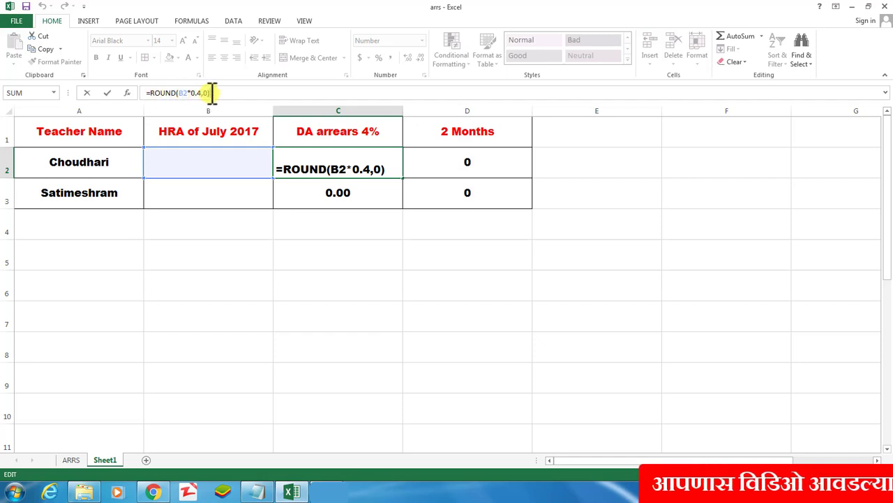
click(317, 168)
key(BackSpace)
key(BackSpace)
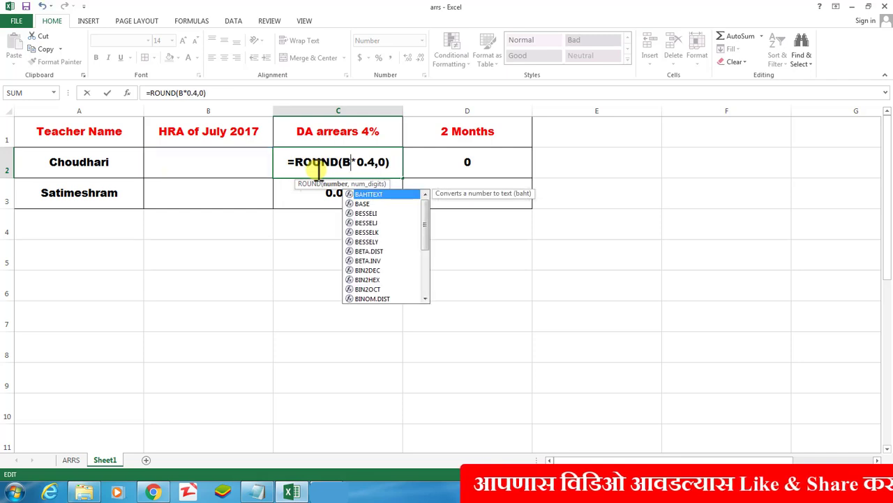
click(239, 164)
click(381, 162)
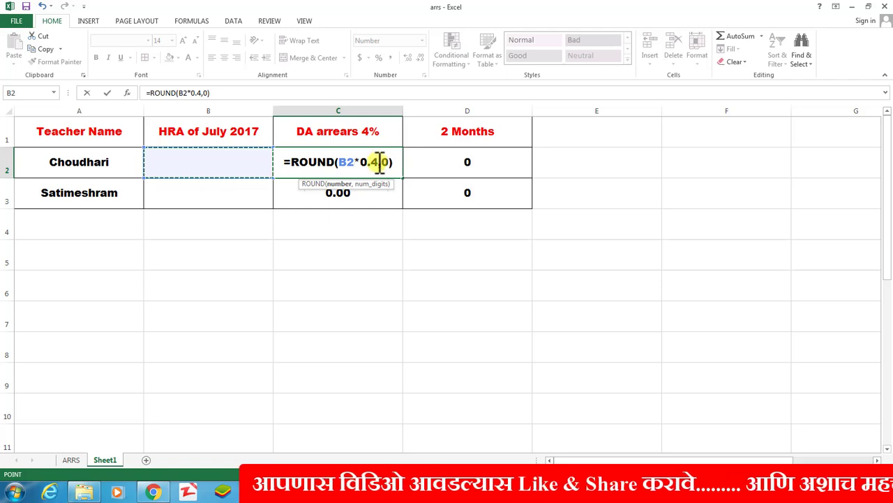
key(Return)
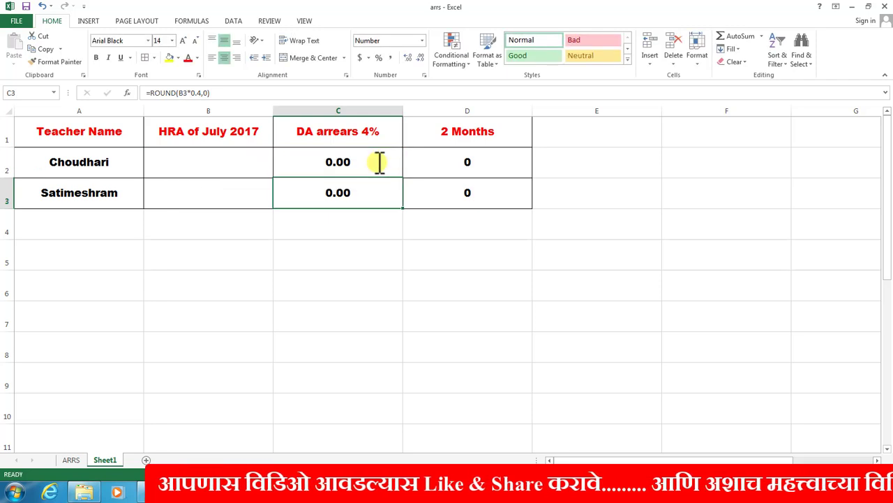
- Rewrite the second teacher's DA arrears formula in C3 as =ROUND(B3*0.4,0)
double_click(354, 196)
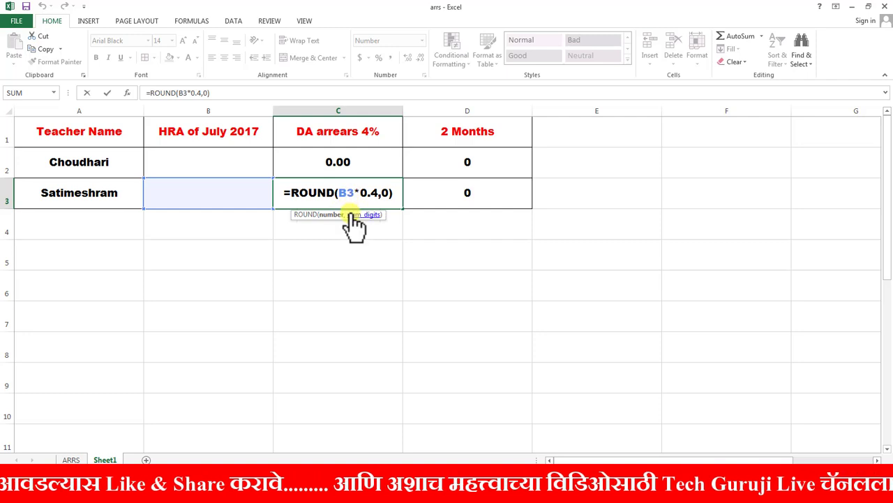
key(BackSpace)
key(BackSpace)
click(232, 190)
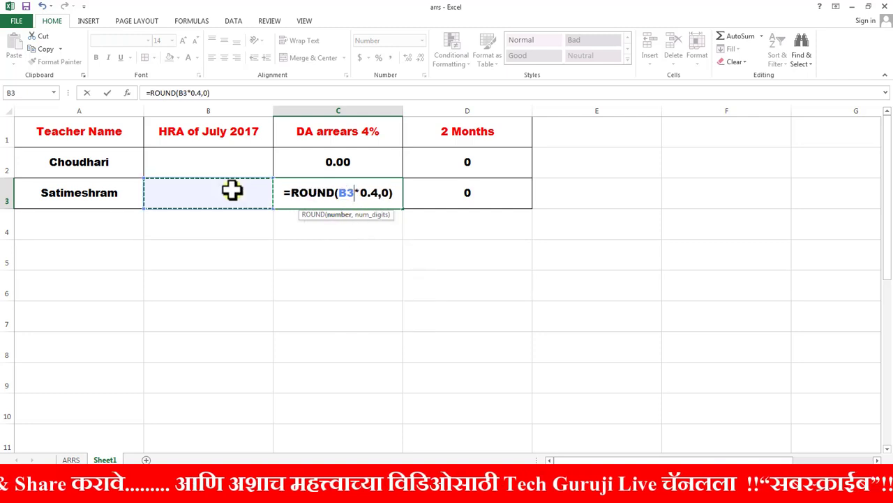
key(Return)
click(514, 135)
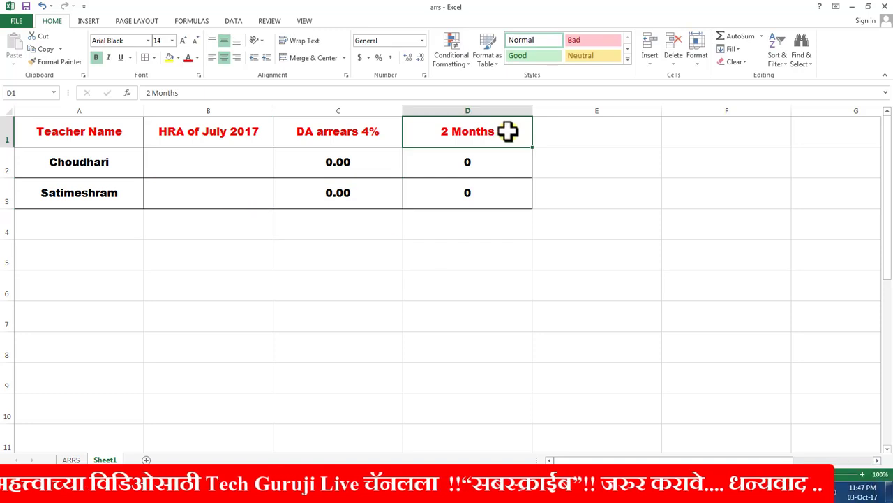
- Type the heading 'Aug+Sep 2017' into cell E1
click(571, 133)
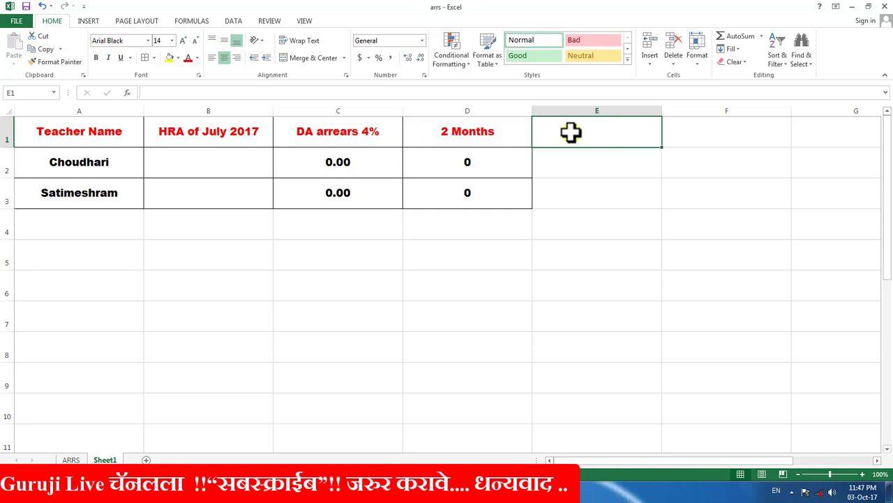
text(Aug+Sep)
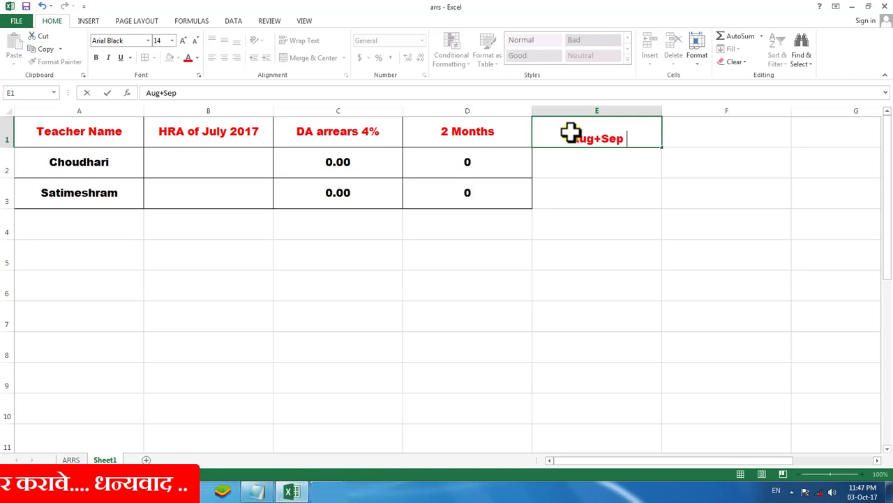
text(2017)
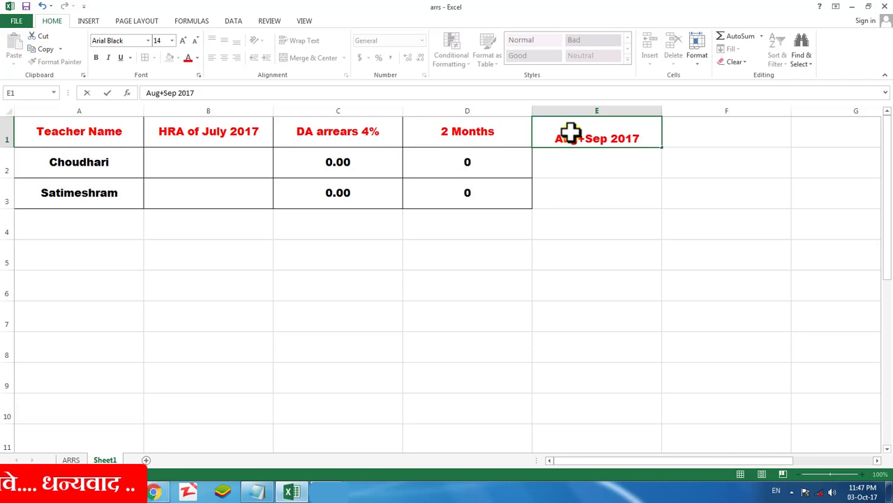
click(590, 199)
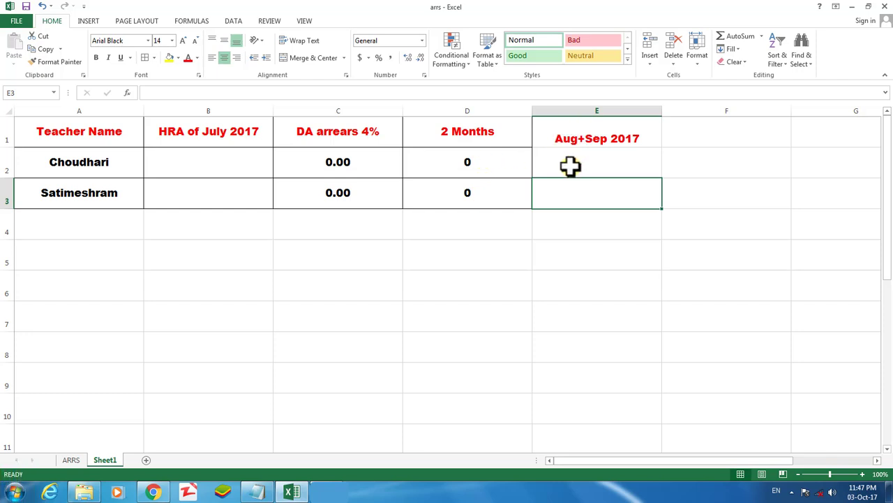
- Merge E1:E3 and set the 2 Months cells to D2 =C2*2 and D3 =C3*2
drag(585, 138, 590, 191)
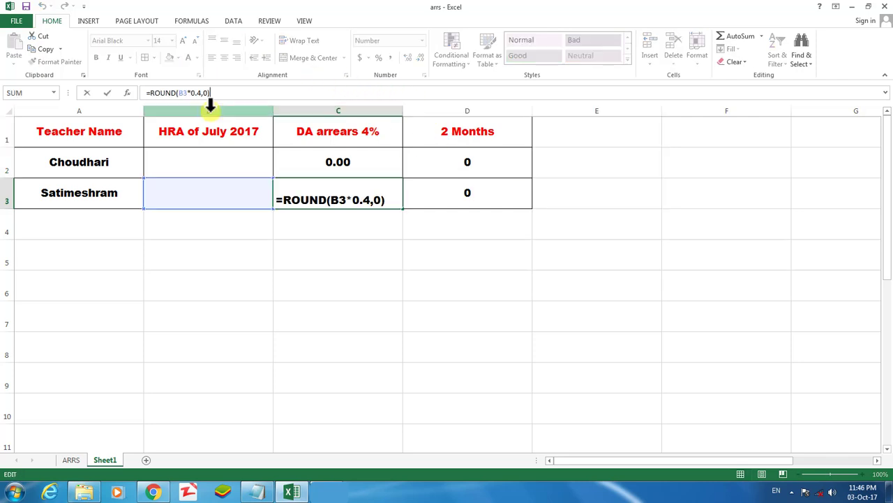
key(Escape)
click(277, 93)
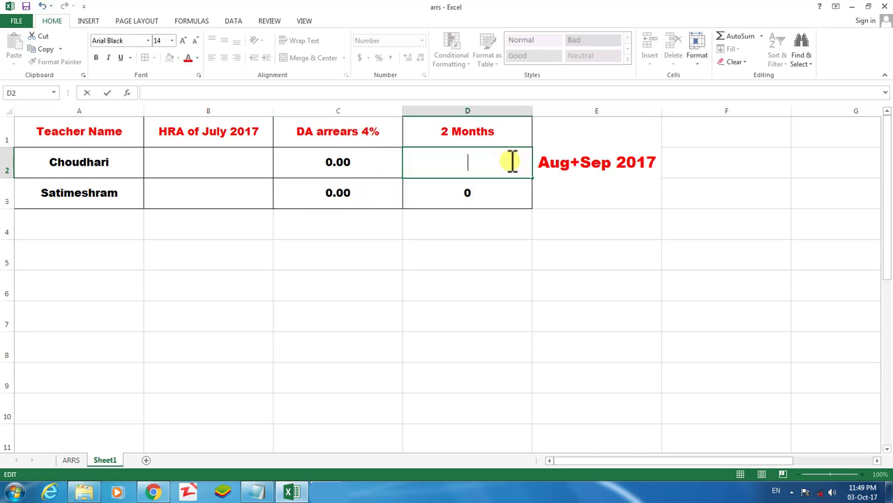
text(=)
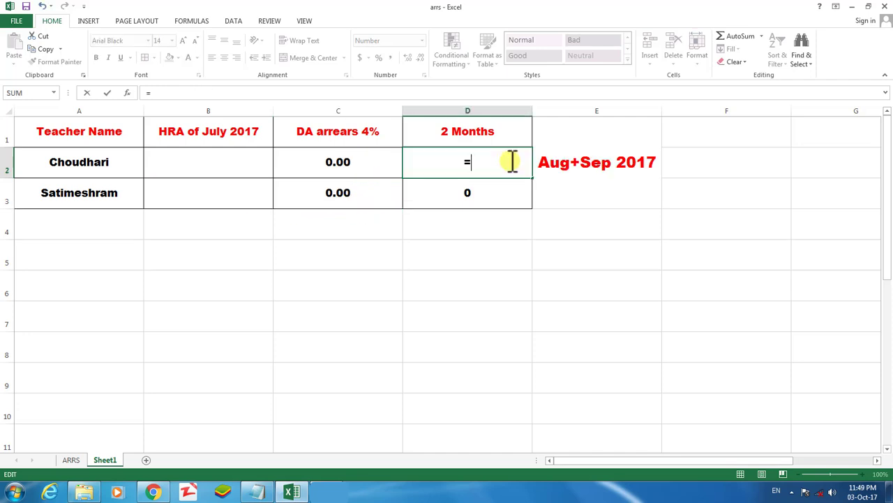
click(387, 165)
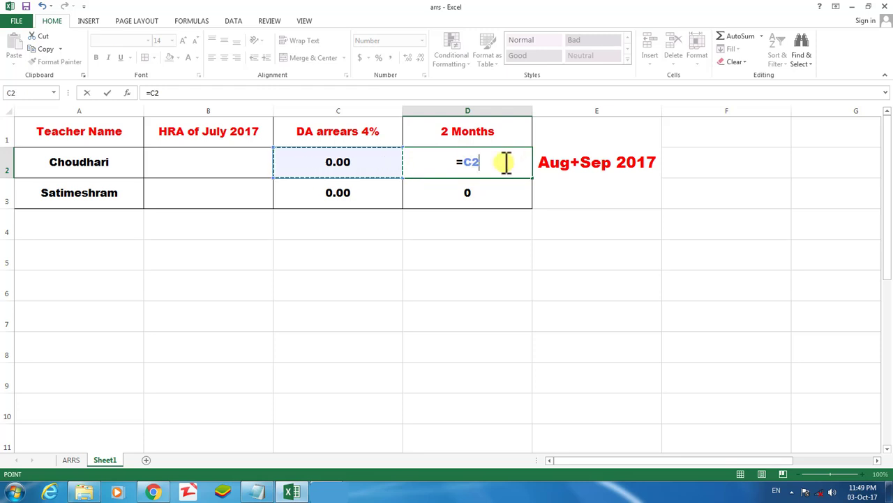
text(*)
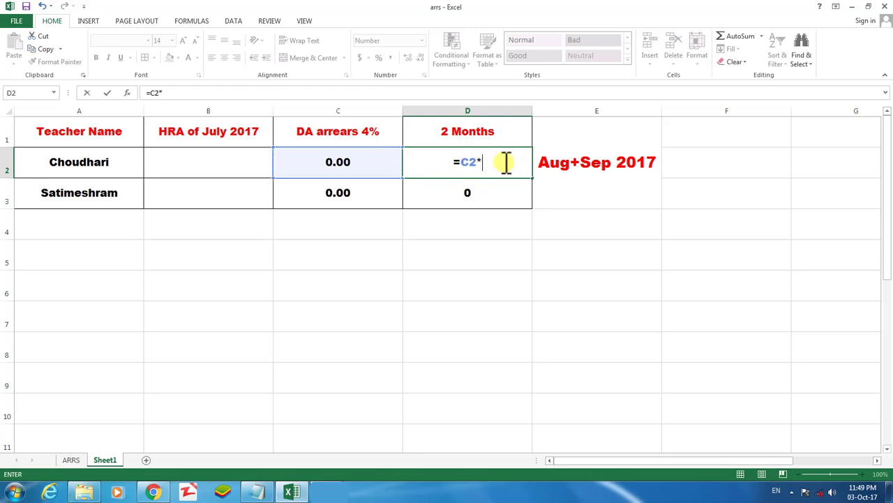
key(Return)
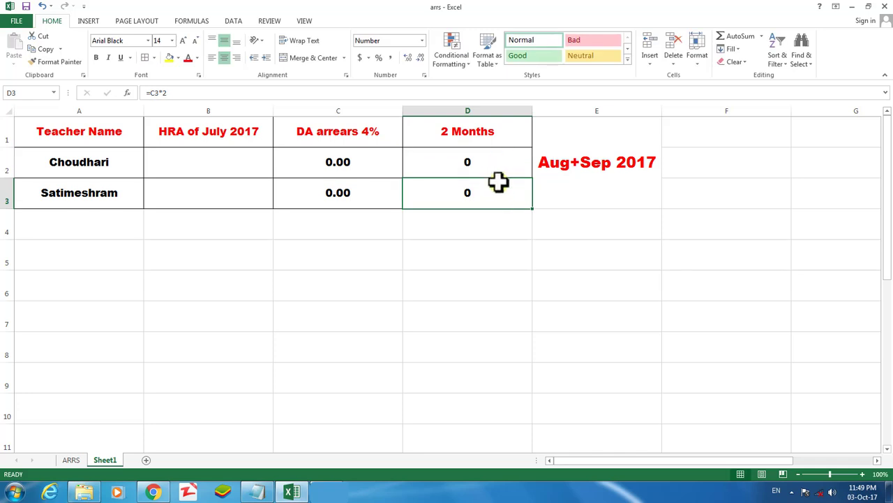
double_click(499, 192)
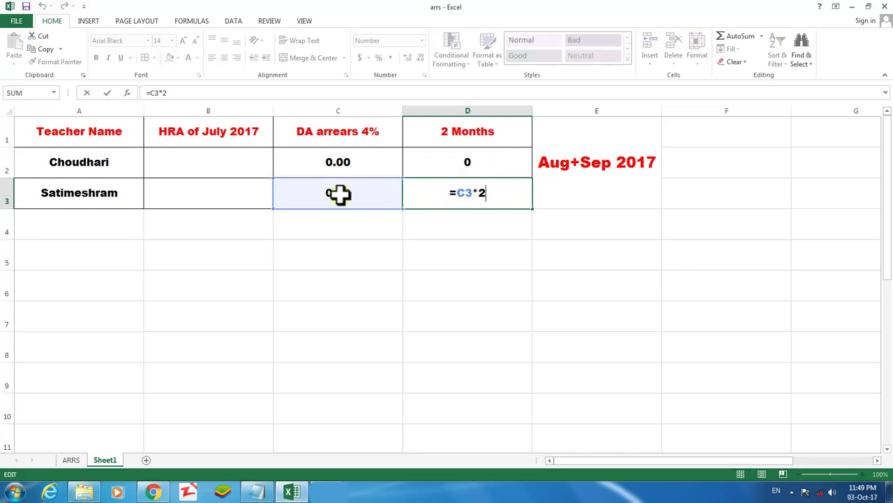
click(596, 254)
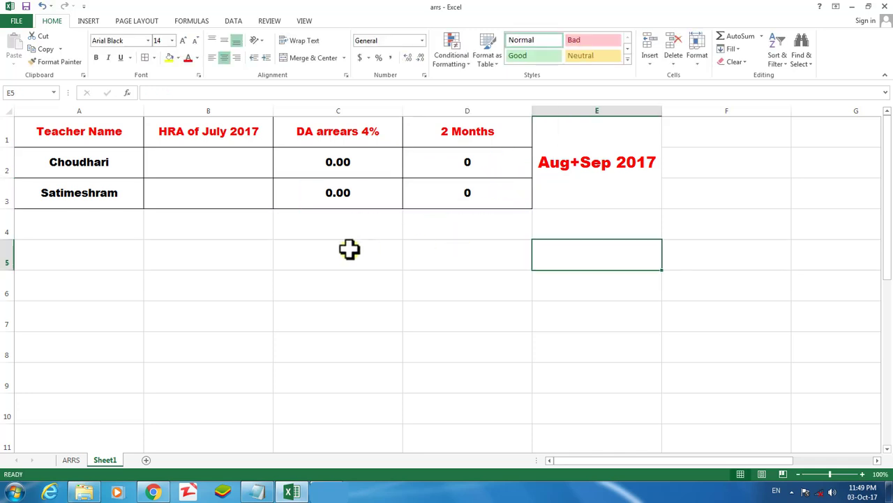
- Colour the HRA of July 2017 heading text dark blue
click(217, 110)
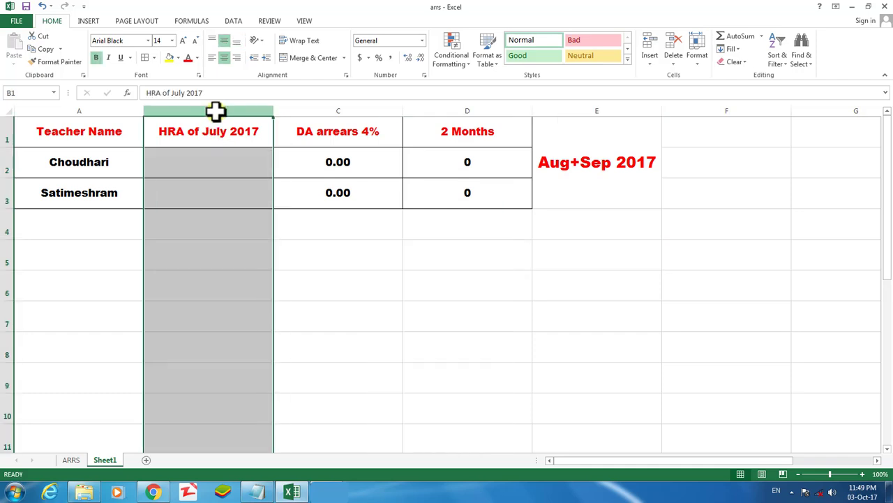
click(286, 259)
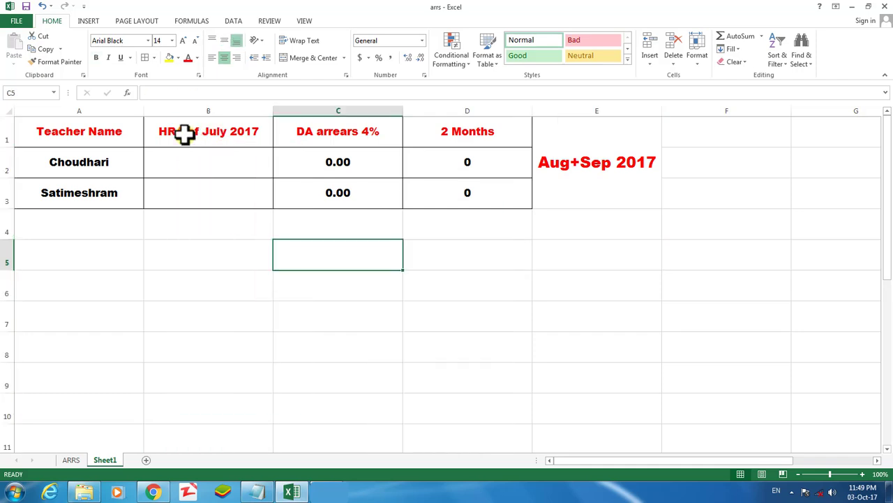
click(184, 135)
double_click(168, 131)
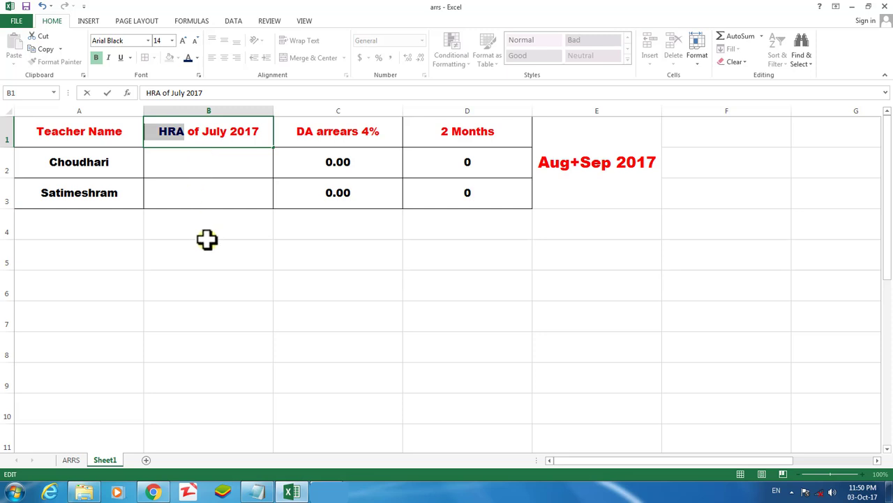
key(Return)
- Enter HRA 2211 in B2 and 1487 in B3, giving totals 1768 and 1190
text(2)
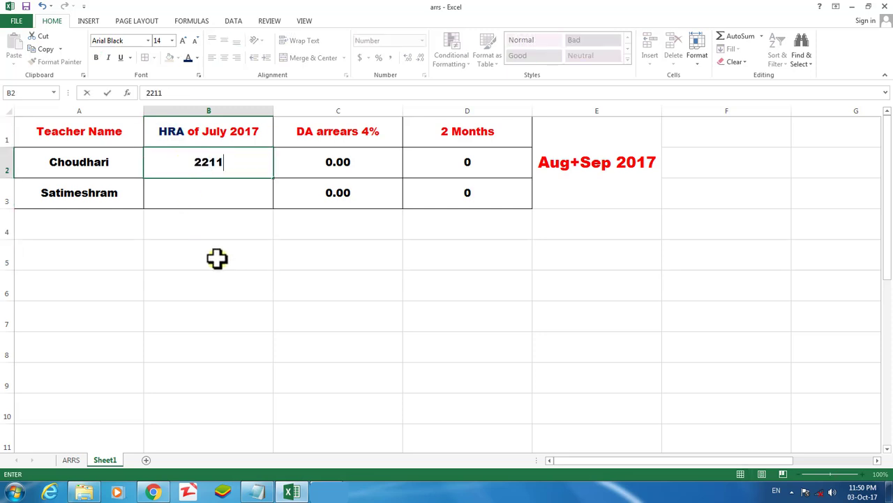
text(211)
key(Return)
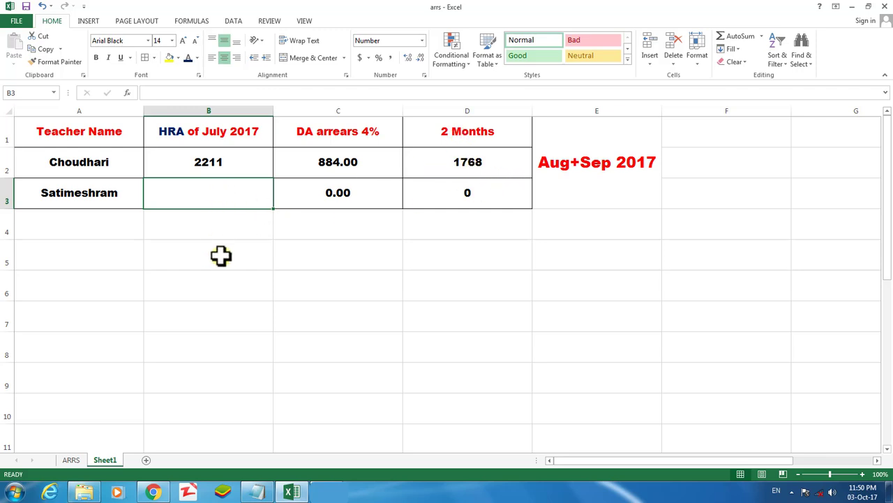
text(14)
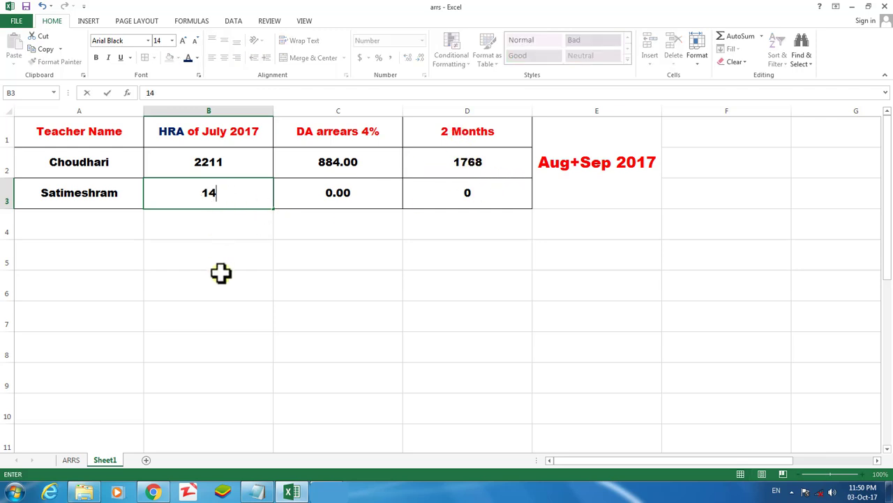
text(87)
key(Return)
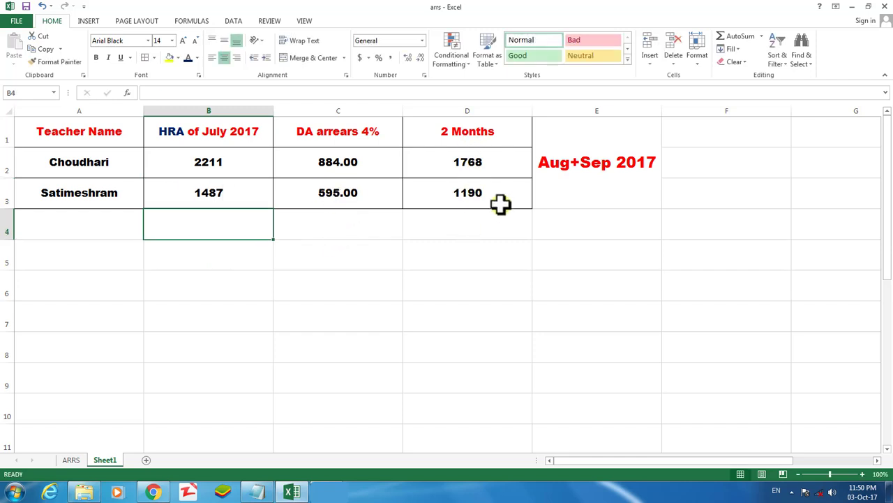
key(Right)
key(Right)
key(Right)
key(Down)
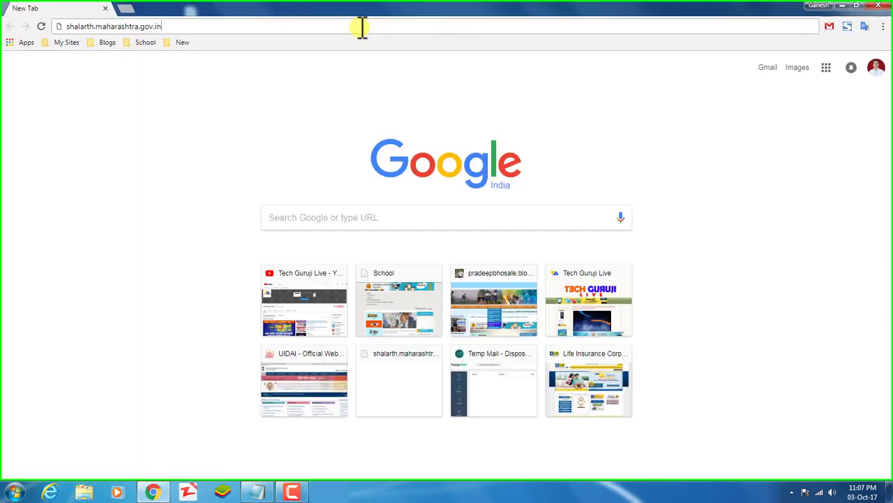
- Open shalarth.maharashtra.gov.in and log in with the school's user name, password and displayed captcha
key(Return)
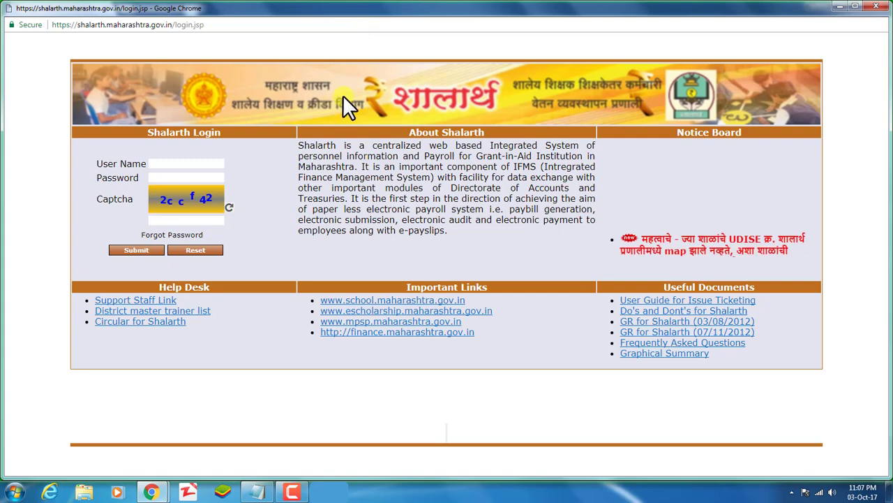
click(221, 164)
text(02481000)
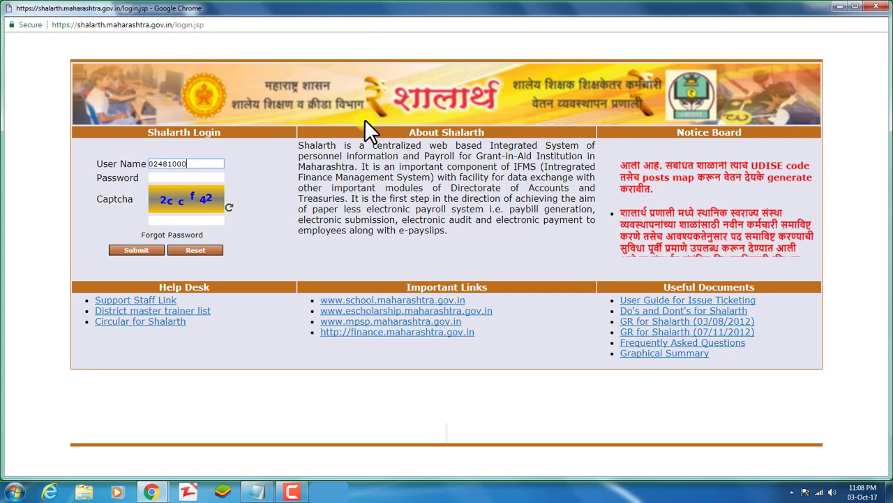
text(07)
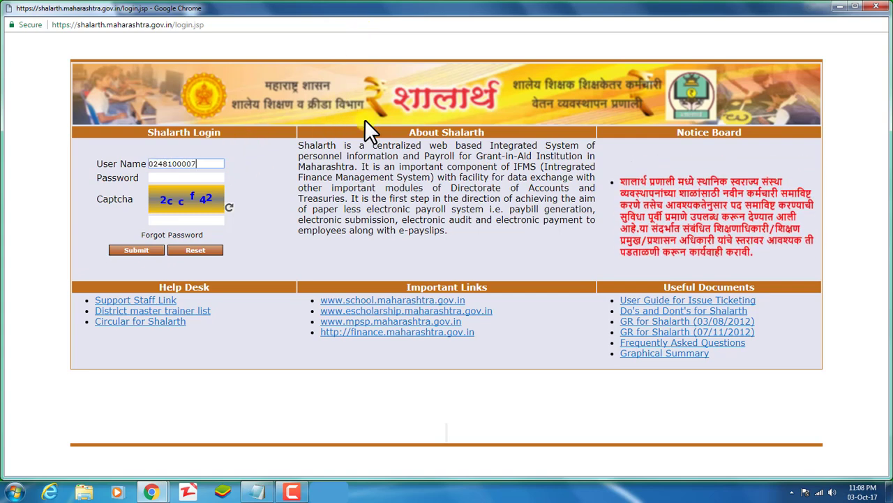
text(8_AST)
click(222, 177)
text(•••••••••••)
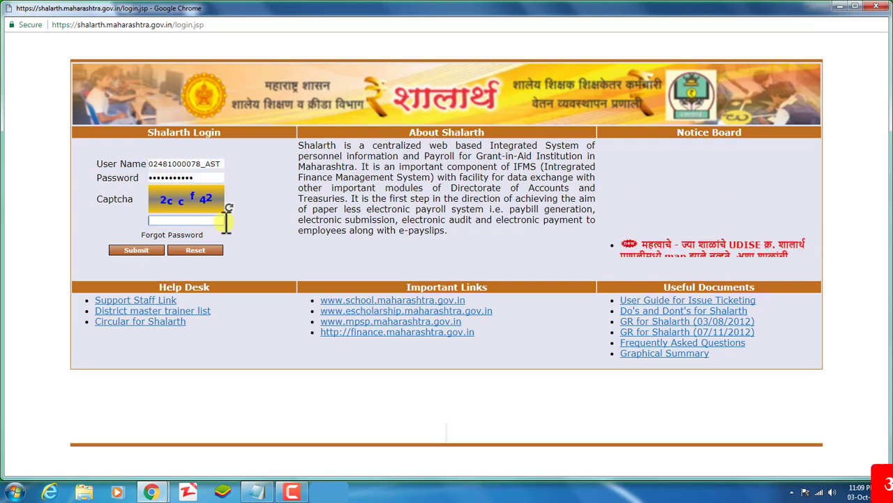
click(223, 220)
text(2ccf42)
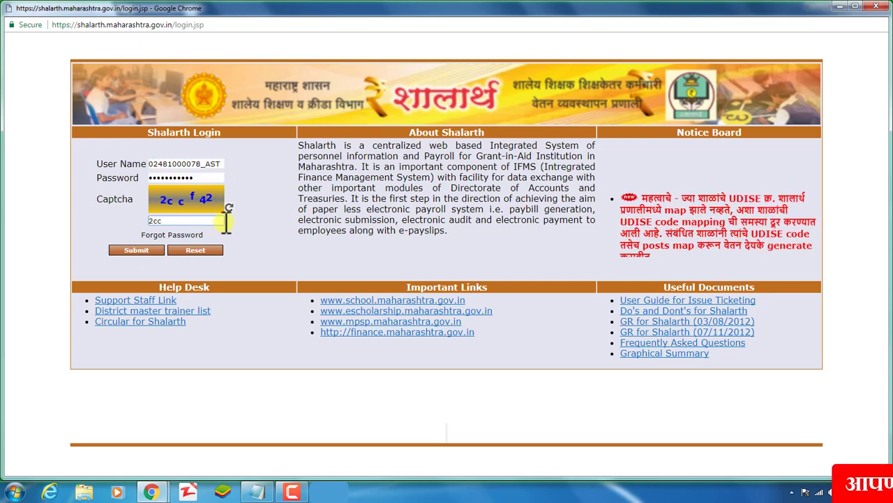
click(158, 250)
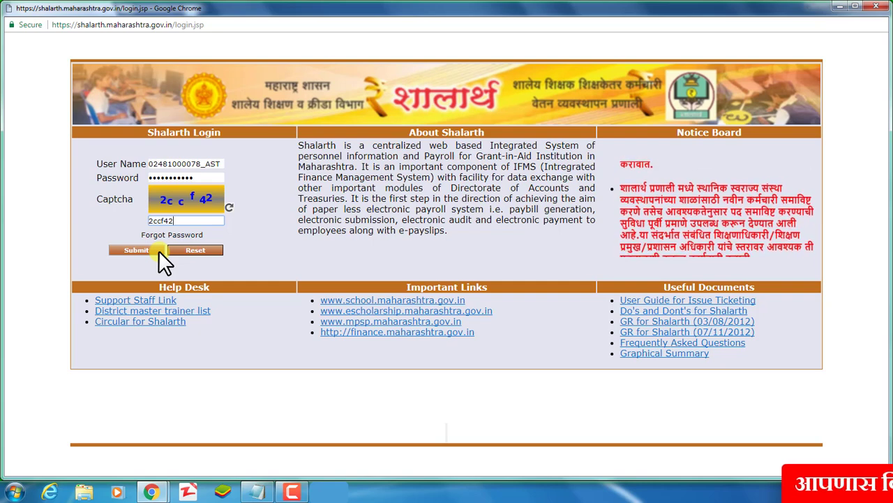
- In Emp. Eligibility for Allowances and Deductions, tick DA Arrears for the head and verify the second employee
click(58, 111)
mouse_move(56, 136)
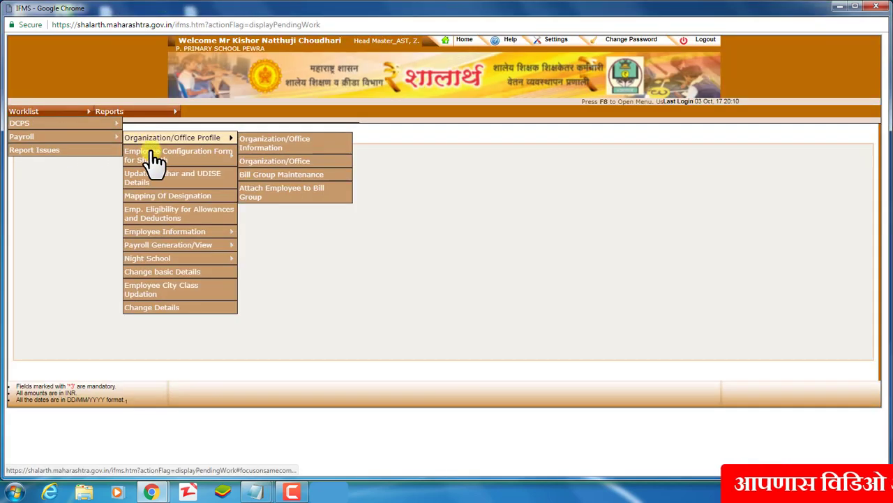
click(199, 213)
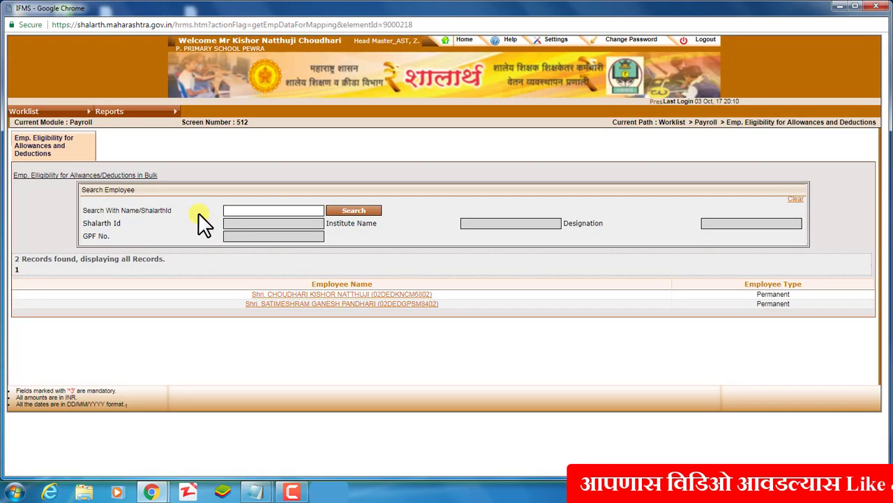
click(423, 294)
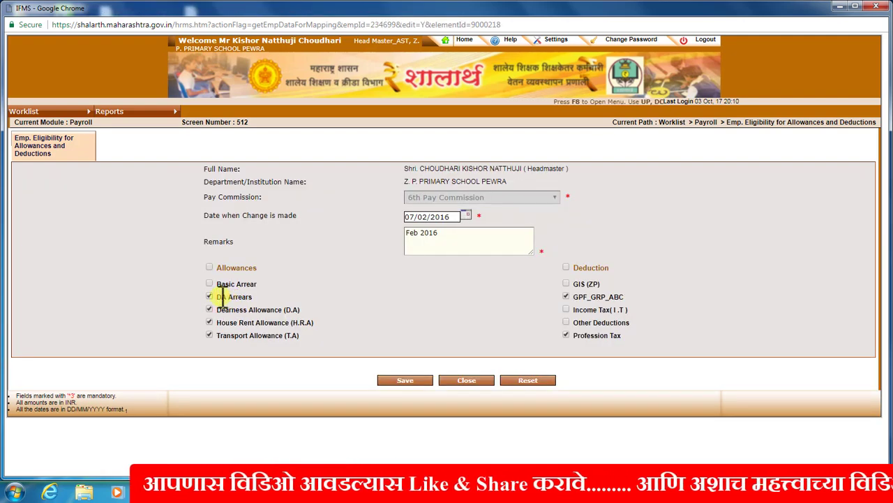
click(208, 296)
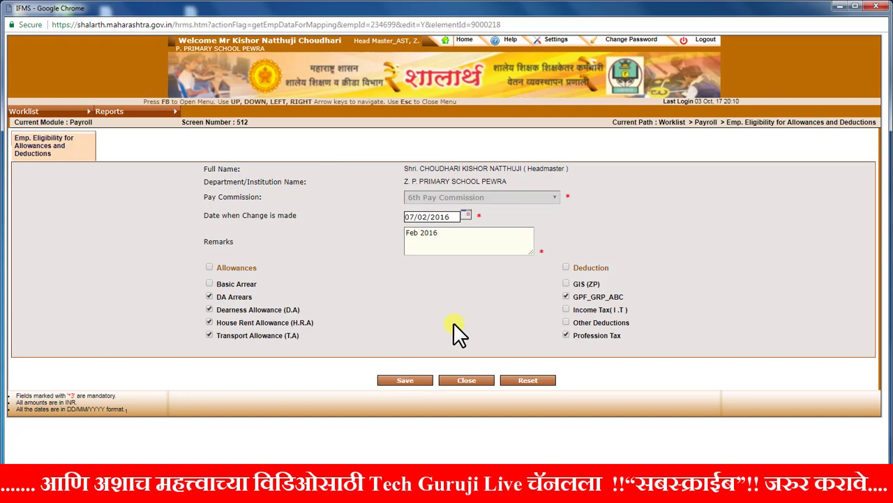
click(470, 380)
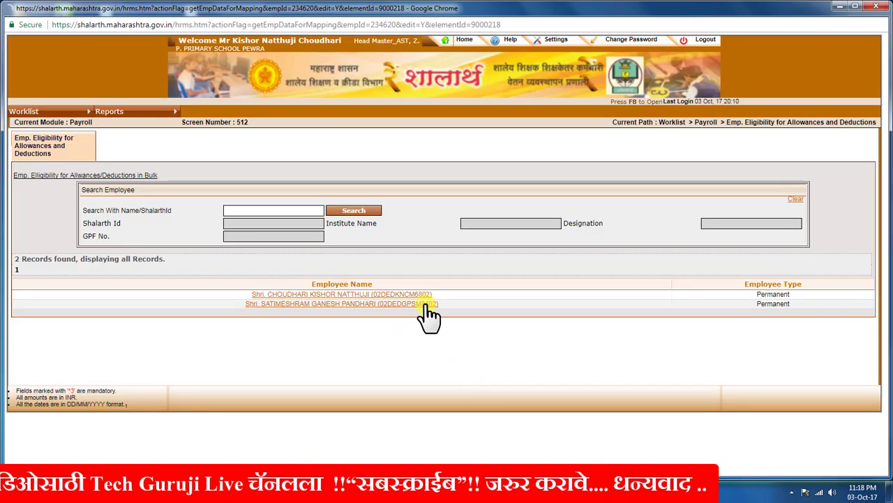
click(425, 305)
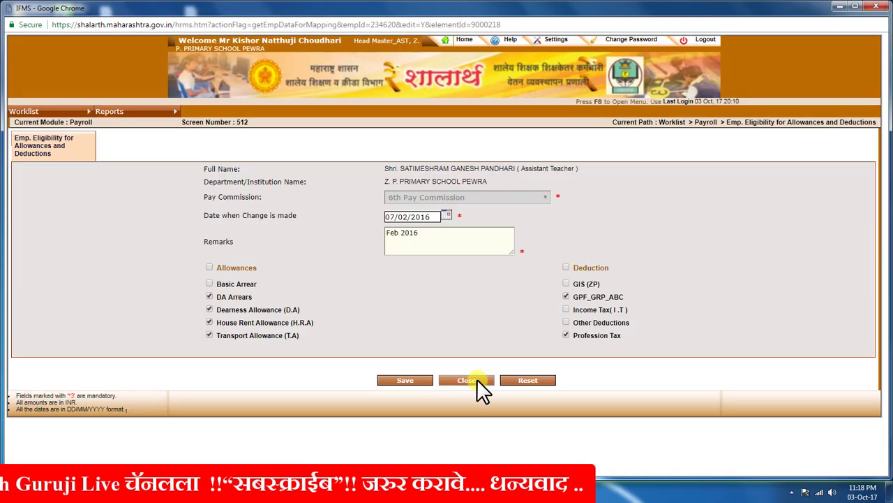
click(477, 381)
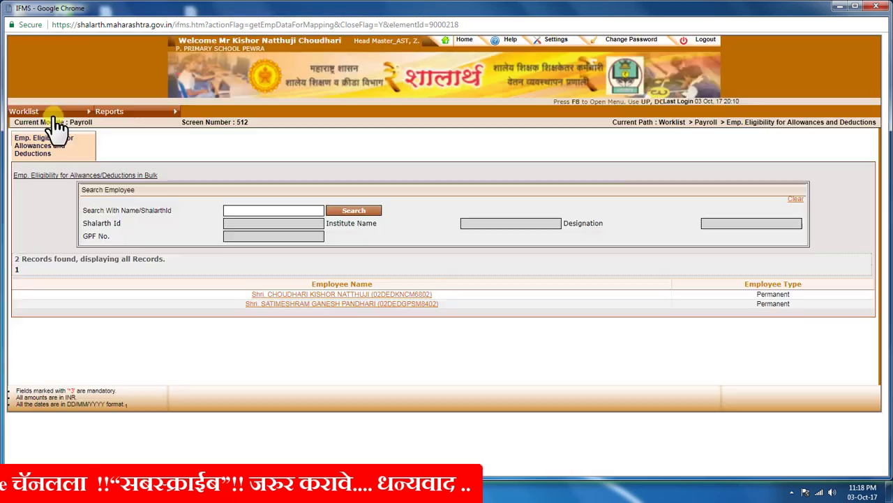
- Open Non Computational Dues/Deductions with component type set to Allowances
click(27, 112)
mouse_move(57, 126)
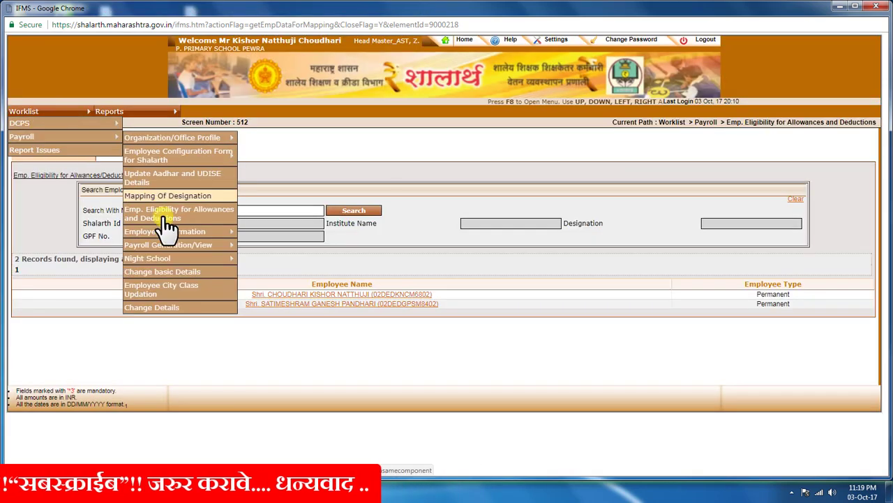
mouse_move(179, 233)
click(253, 237)
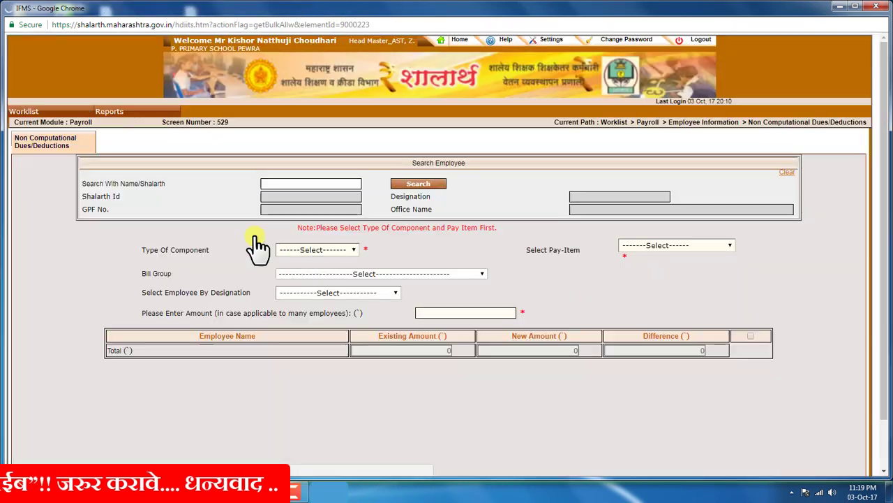
click(338, 256)
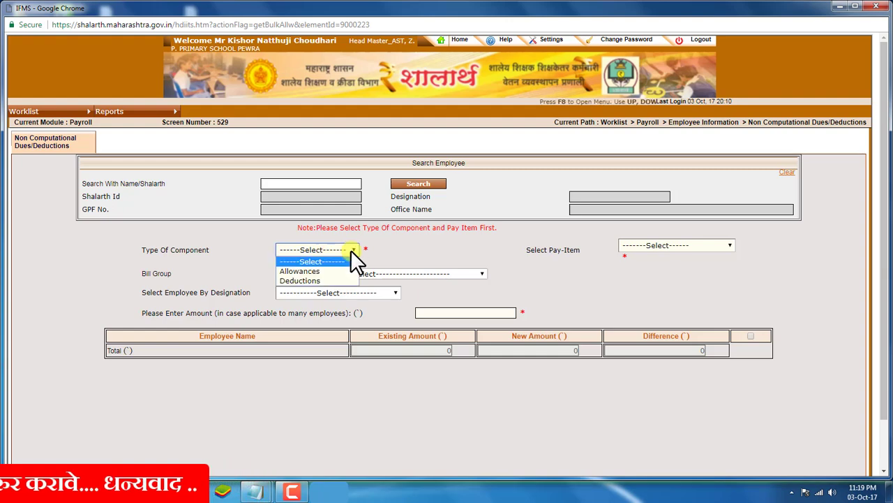
click(344, 269)
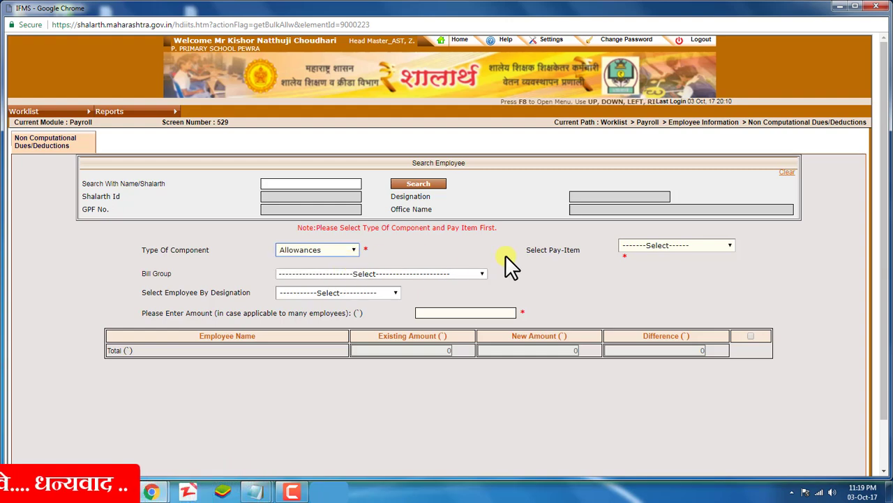
- Choose DA Arrears as the pay item and the scheme A1 bill group
click(675, 245)
click(680, 275)
click(536, 79)
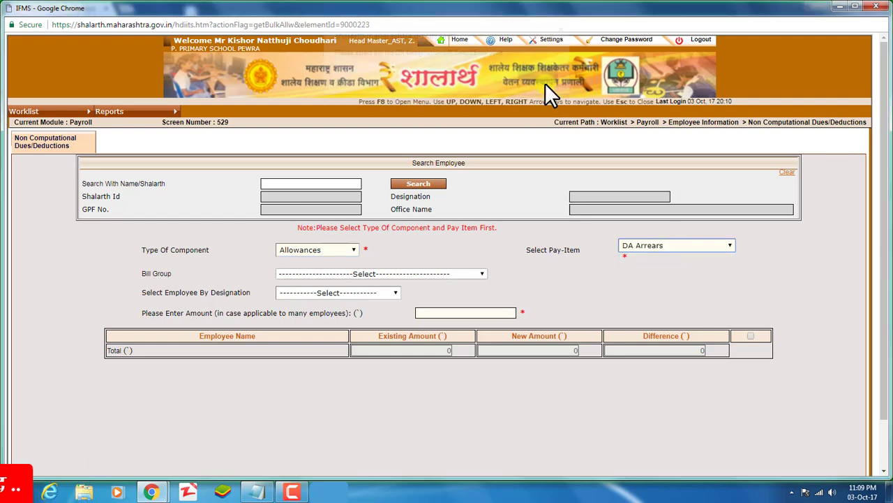
click(466, 273)
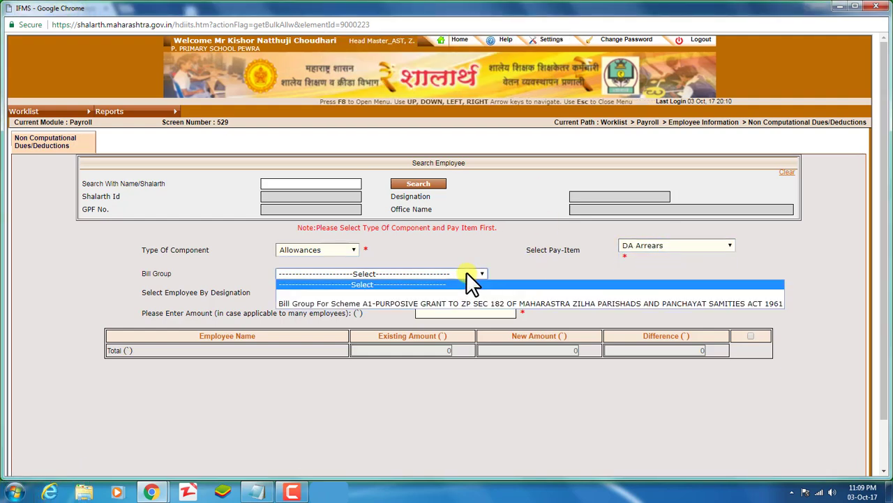
click(476, 303)
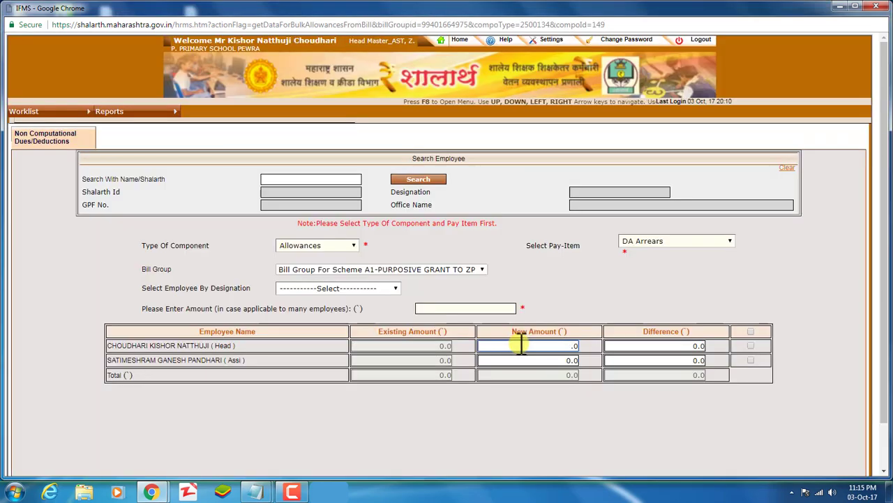
- Enter new DA Arrears amounts 1768 for the head and 1190 for the assistant, ticking both rows
key(BackSpace)
key(BackSpace)
key(BackSpace)
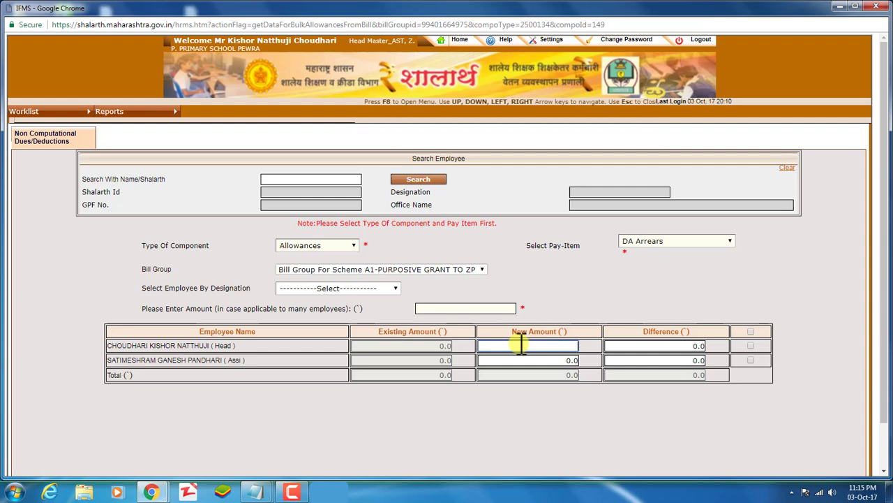
text(1768)
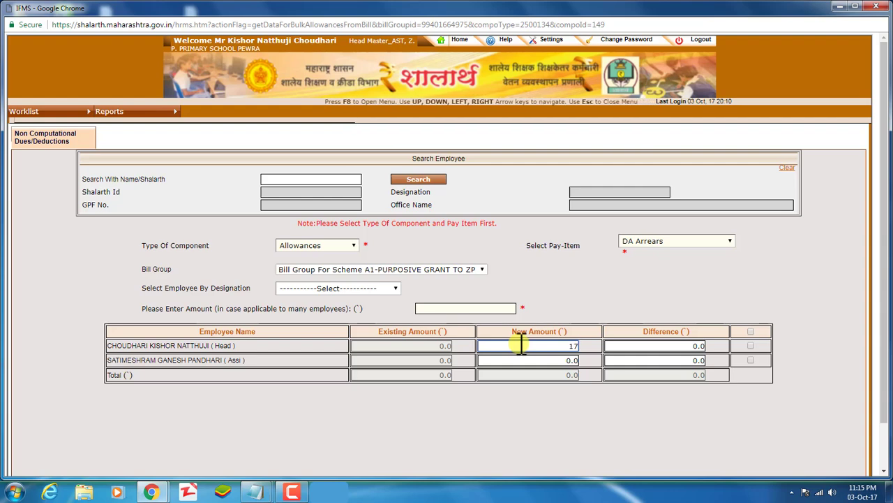
click(565, 361)
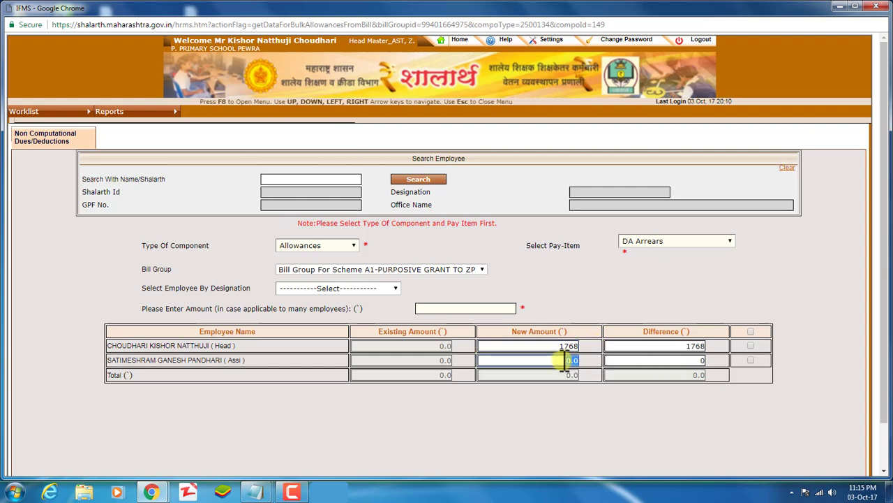
text(1190)
click(587, 359)
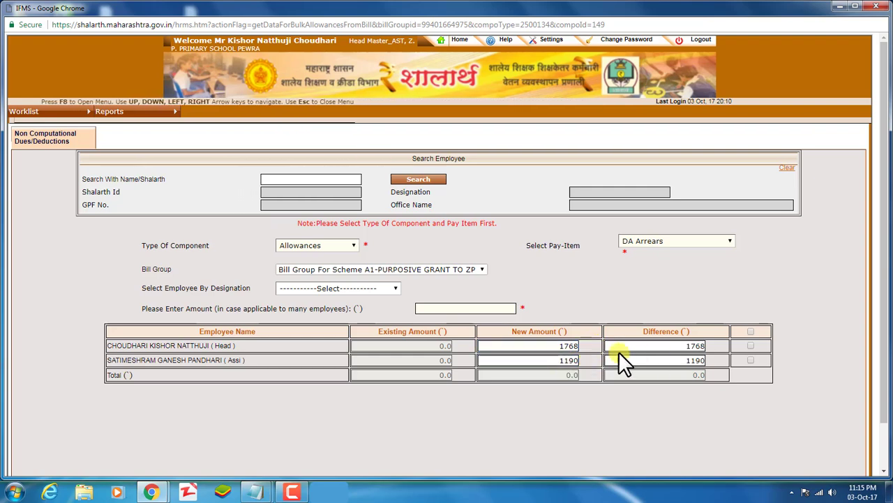
click(751, 331)
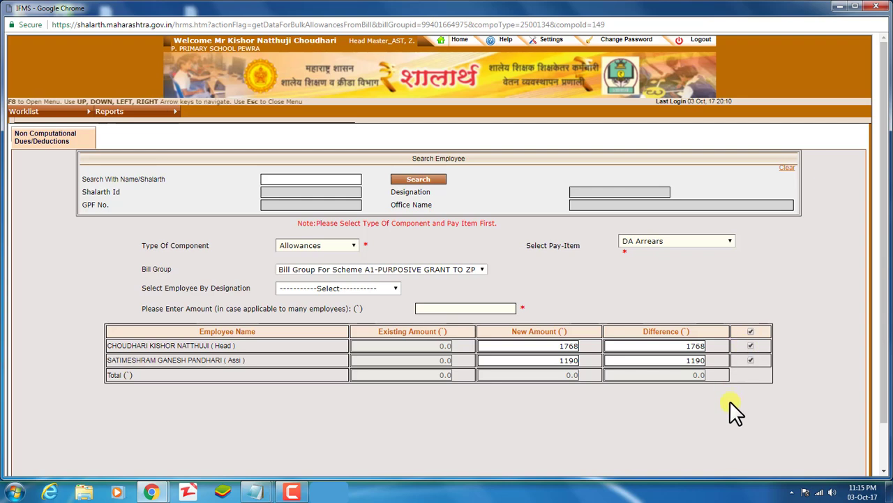
scroll(726, 403, down, 1)
- Save the DA Arrears amounts, confirm the update and acknowledge 'Record Updated Successfully'
click(423, 438)
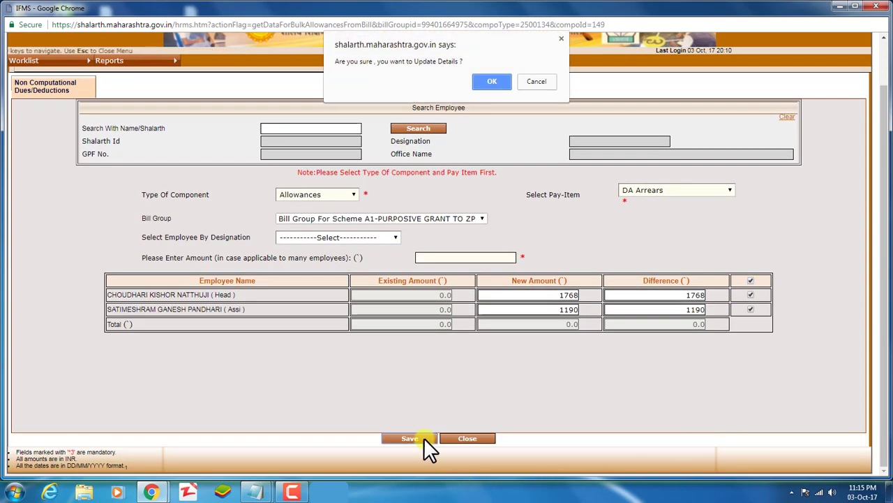
click(503, 81)
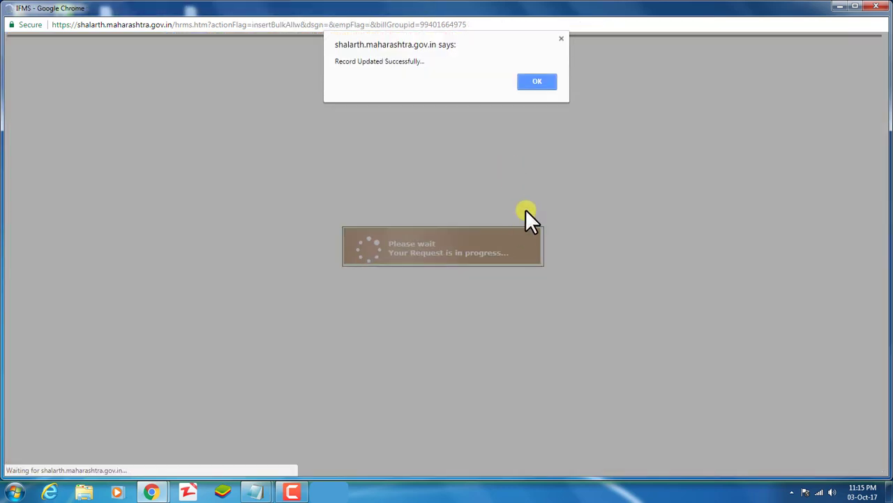
click(551, 83)
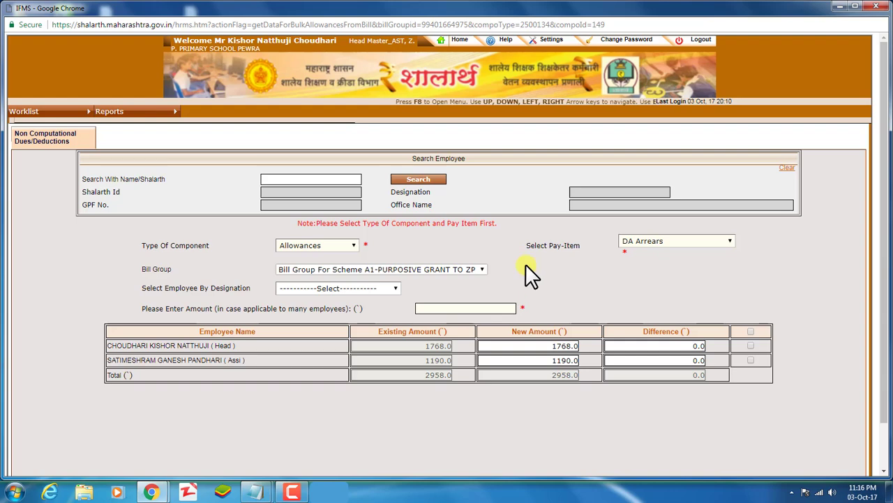
mouse_move(88, 124)
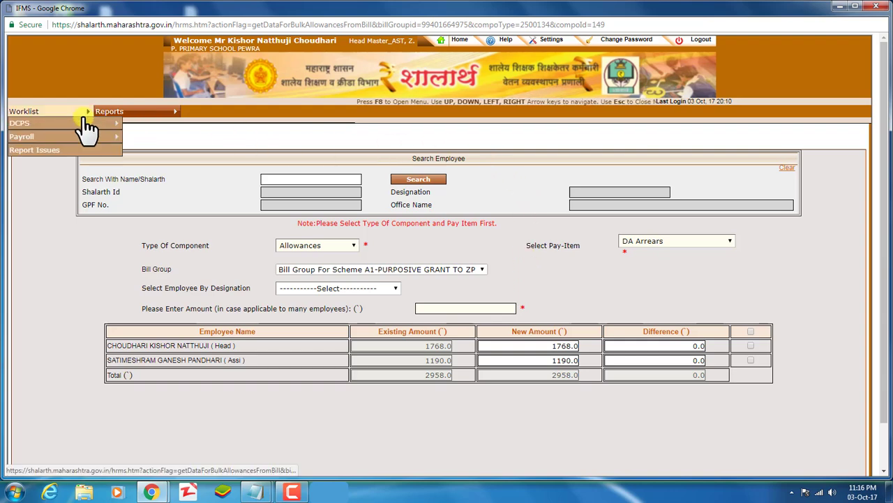
mouse_move(83, 139)
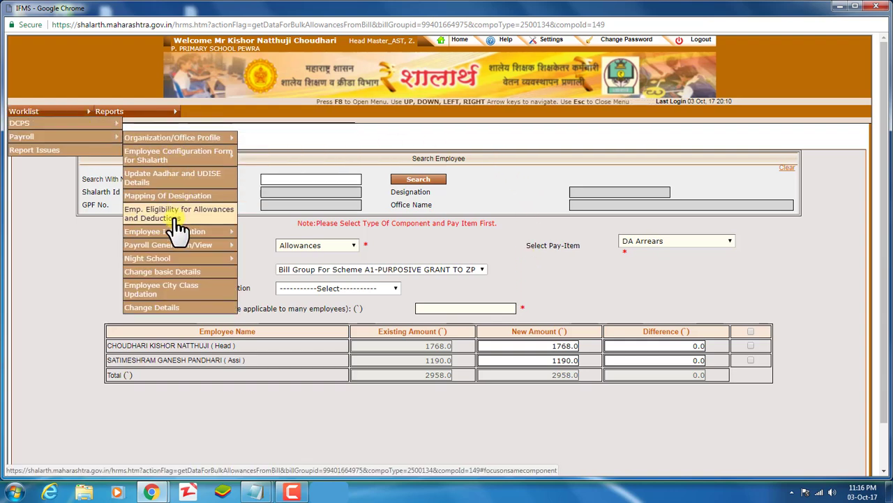